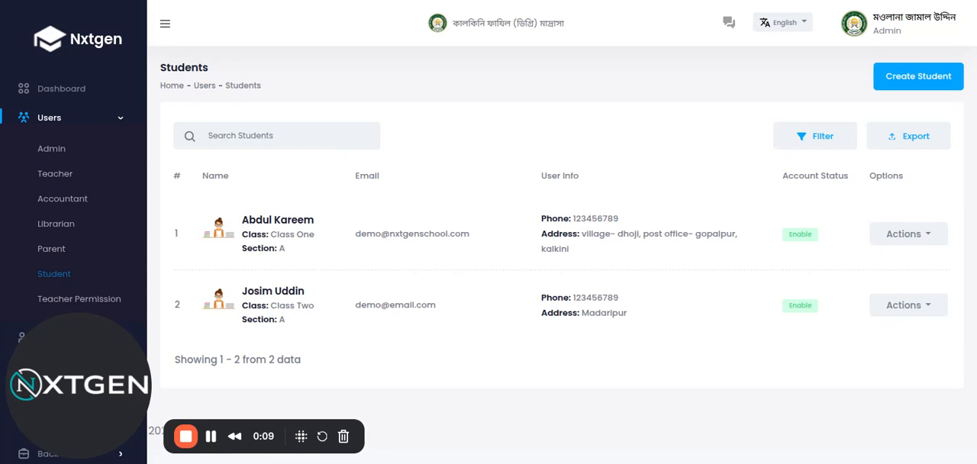
Step: View the generated ID card of the Class One student, check its parent entry, and close the card
click(912, 238)
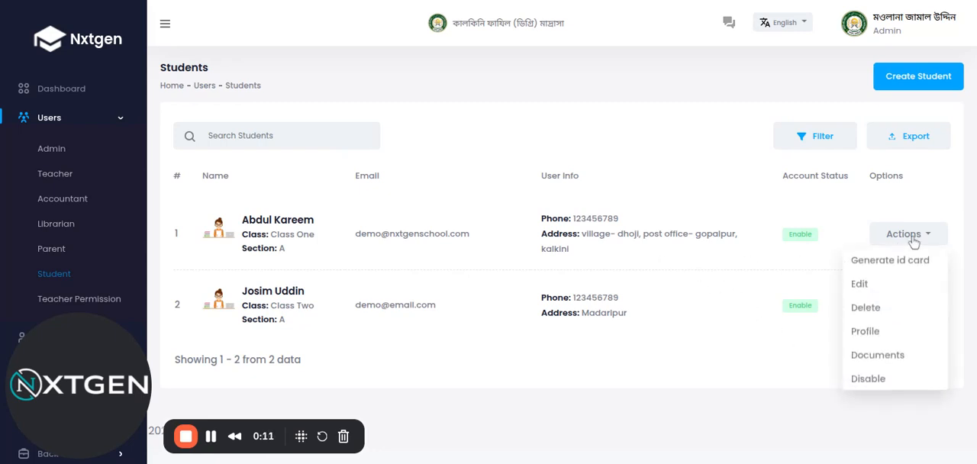
click(873, 264)
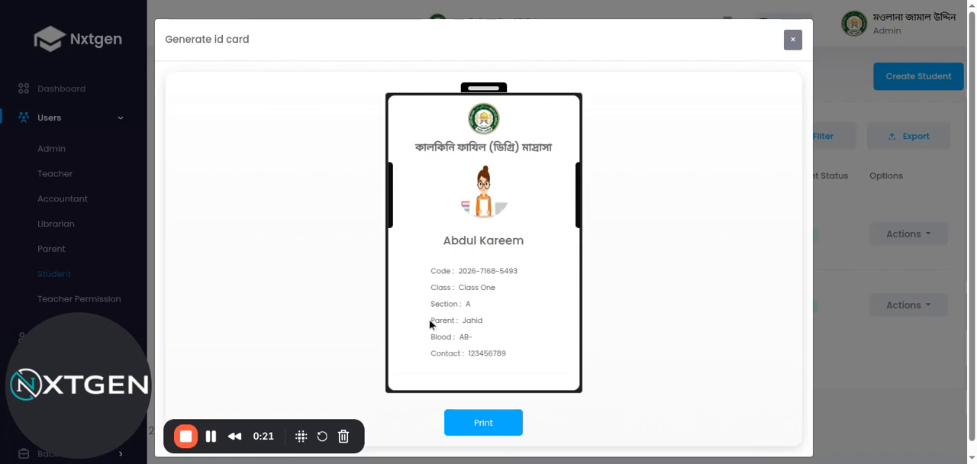
drag(430, 325, 509, 319)
click(509, 319)
drag(426, 322, 509, 319)
click(509, 319)
click(792, 38)
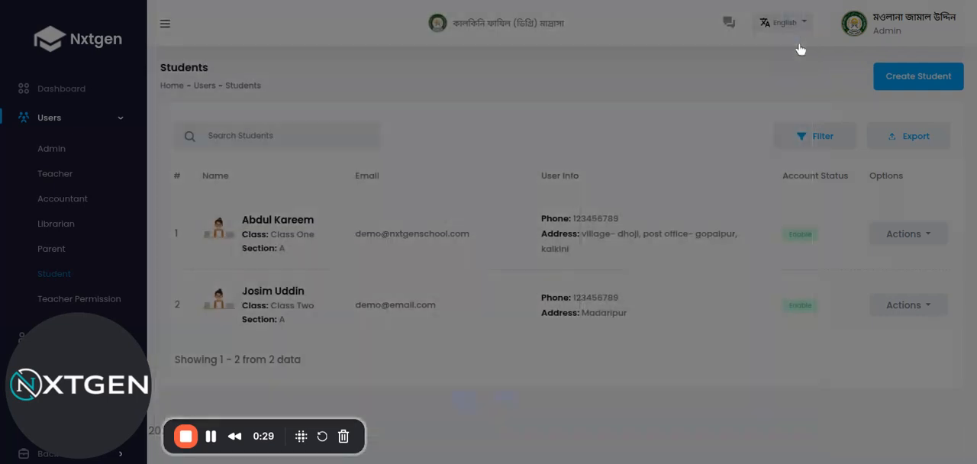
Step: View the generated ID card of the Class Two student and close it
click(908, 309)
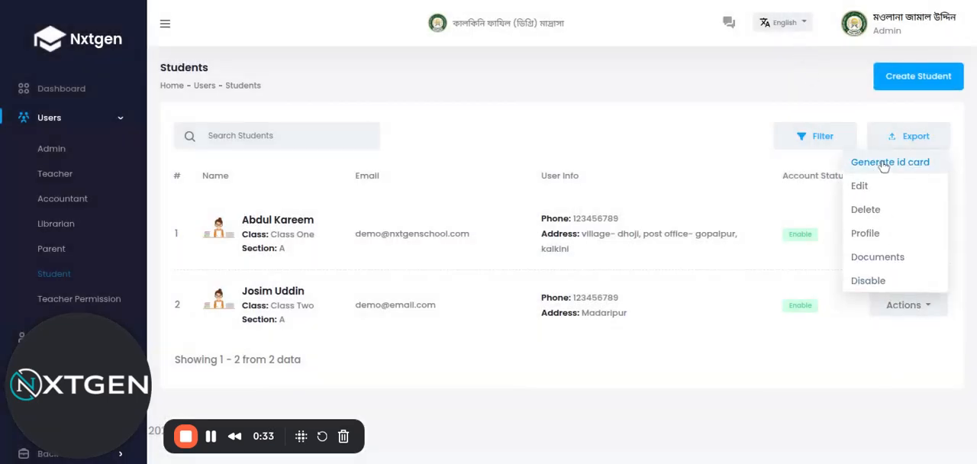
click(884, 165)
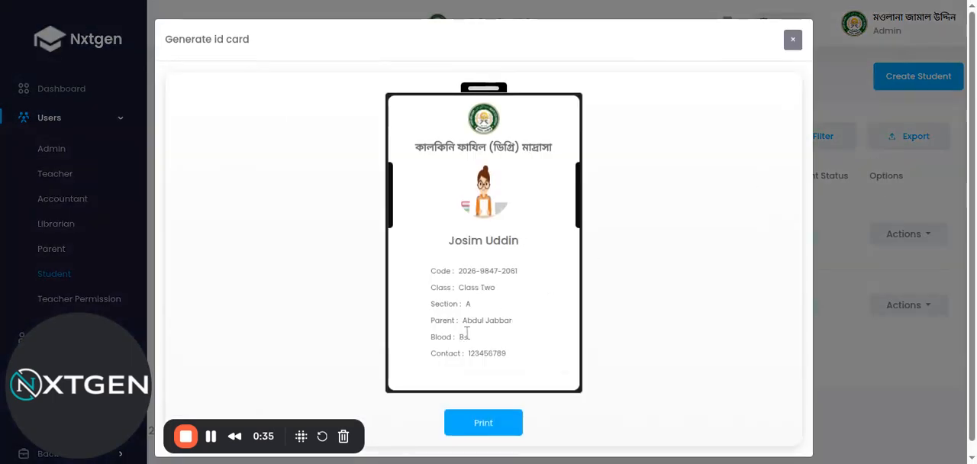
click(792, 39)
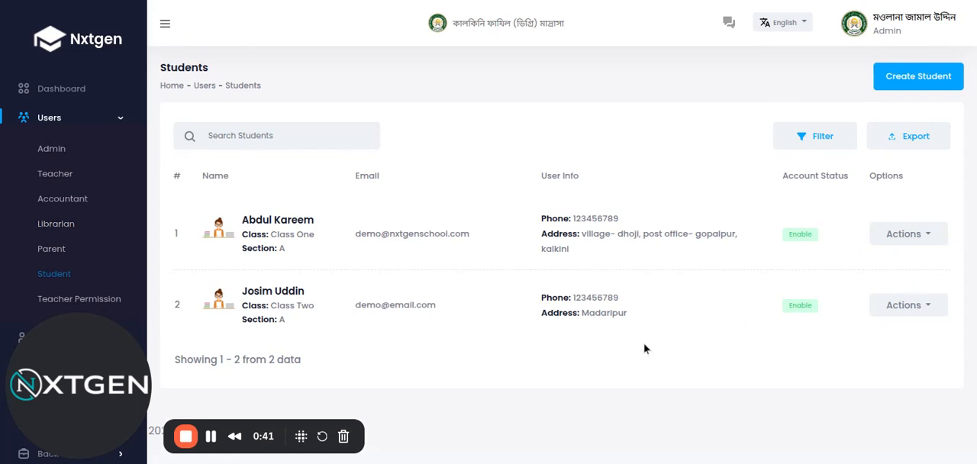
Step: Delete the second parent record from the parent list and confirm the deletion
click(51, 253)
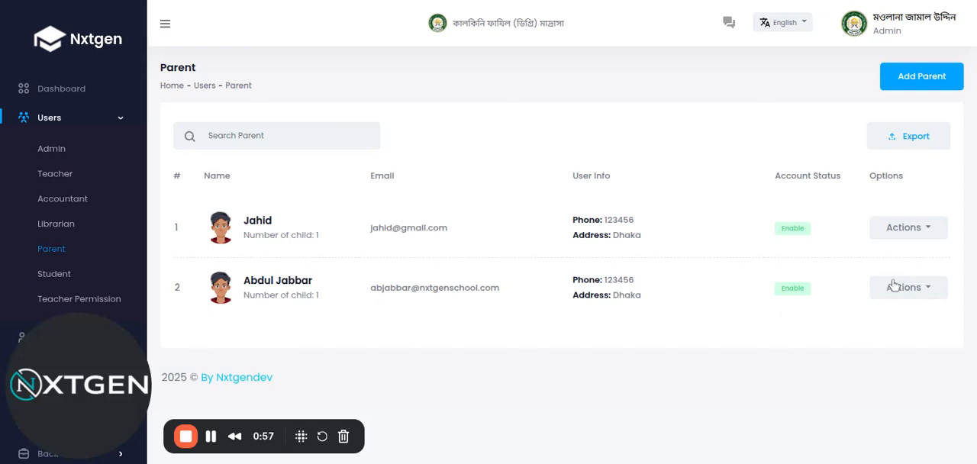
click(913, 295)
click(877, 341)
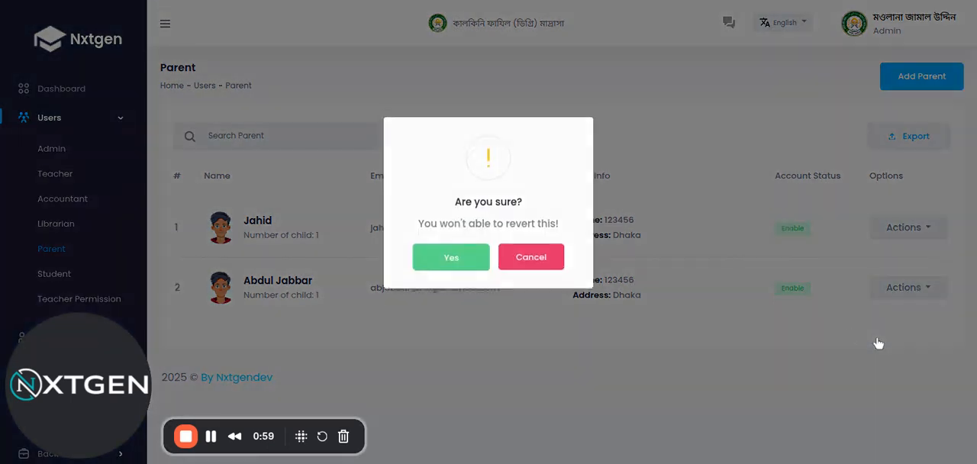
click(472, 271)
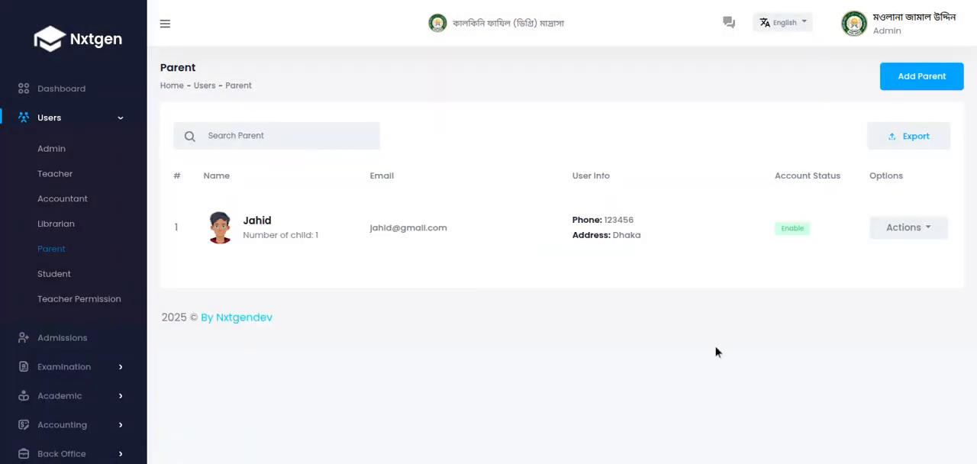
Step: Regenerate the Class Two student's ID card, check its parent entry, and close the card
click(50, 276)
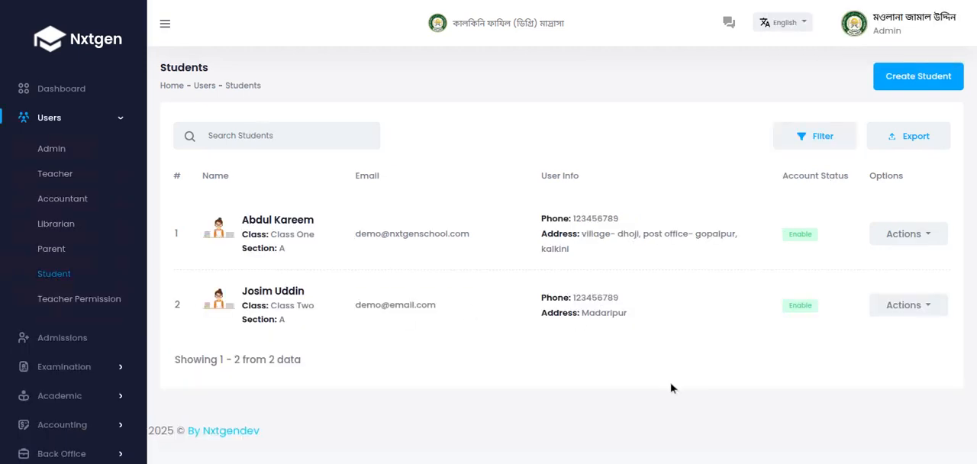
click(927, 308)
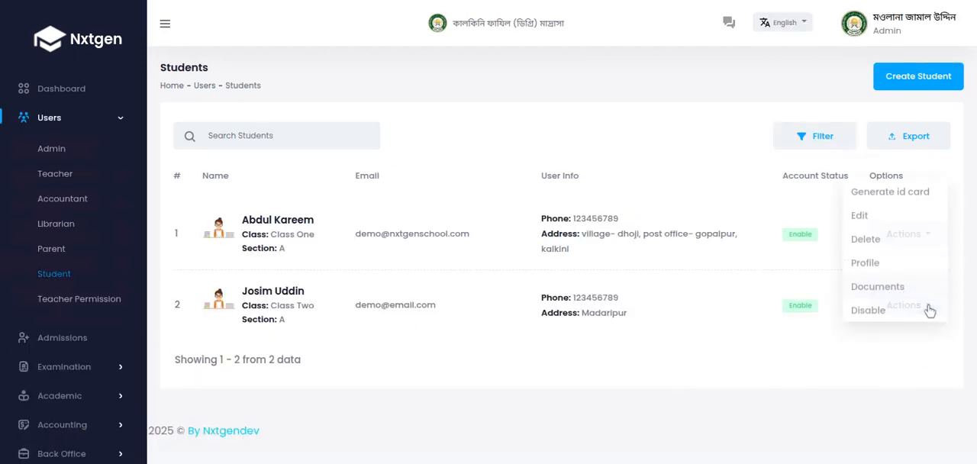
click(915, 163)
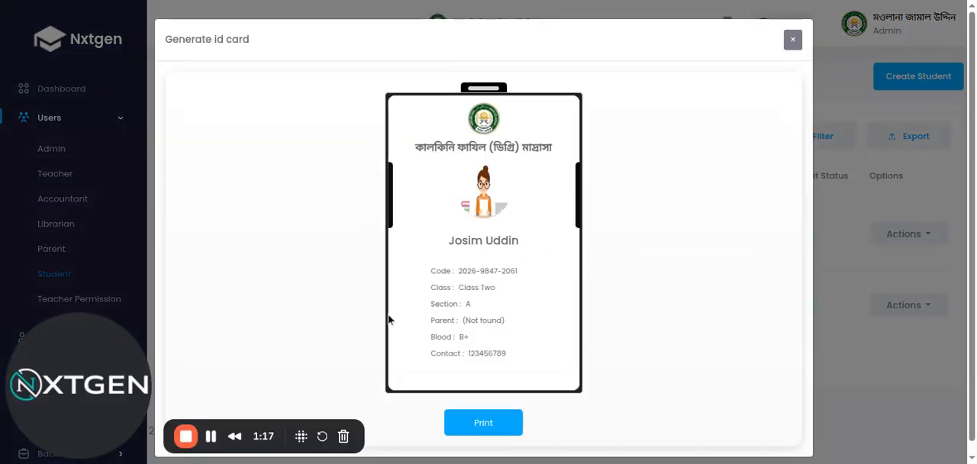
drag(424, 321, 530, 323)
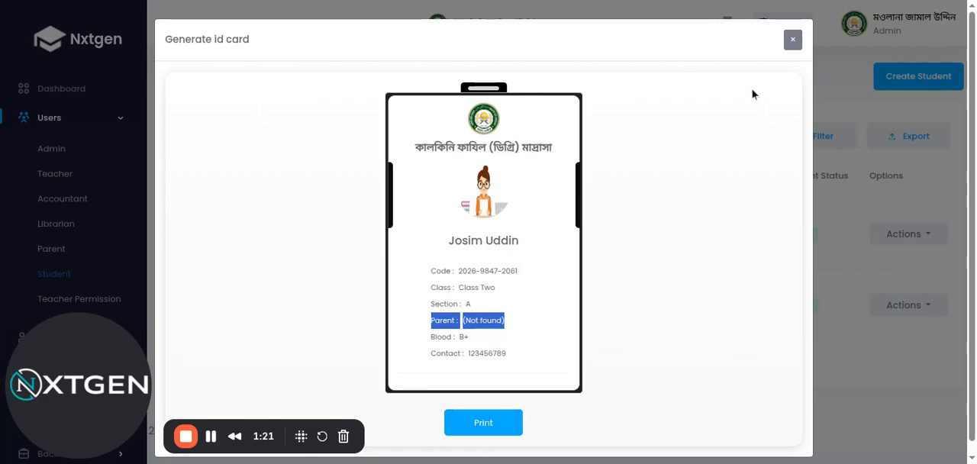
click(792, 39)
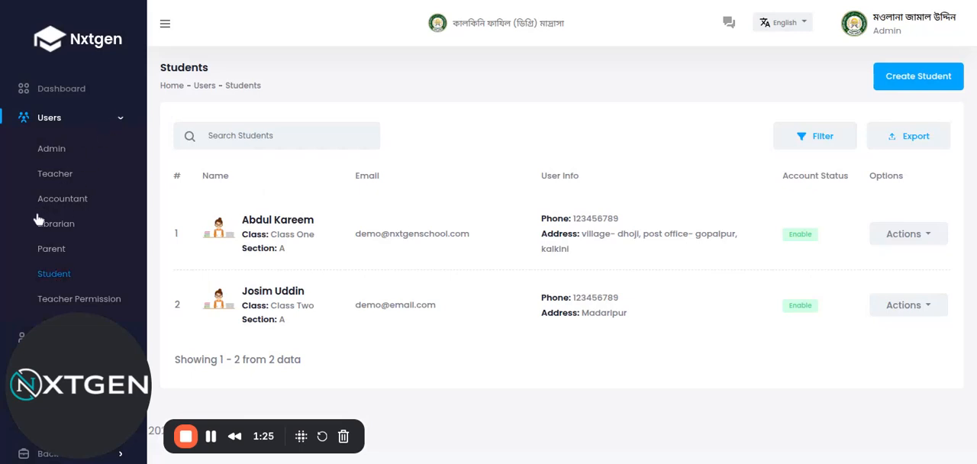
Step: Start a new parent record and enter the parent's full name
click(55, 253)
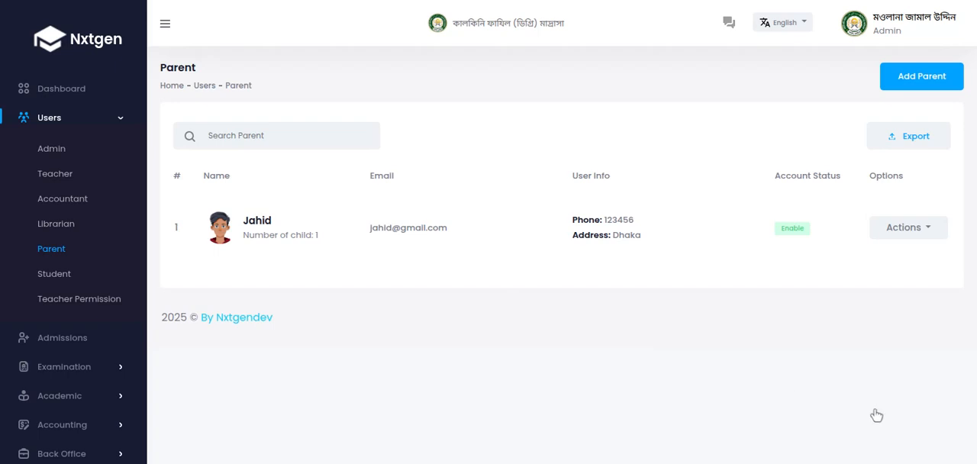
click(917, 84)
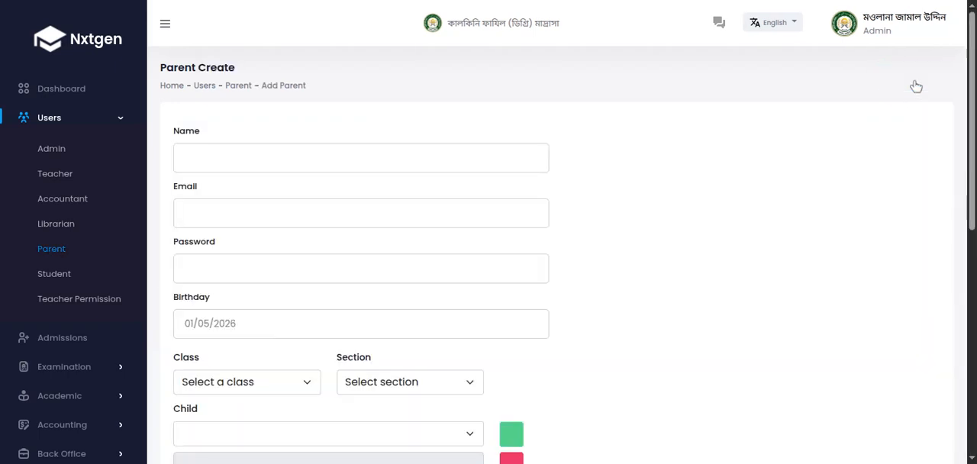
click(341, 159)
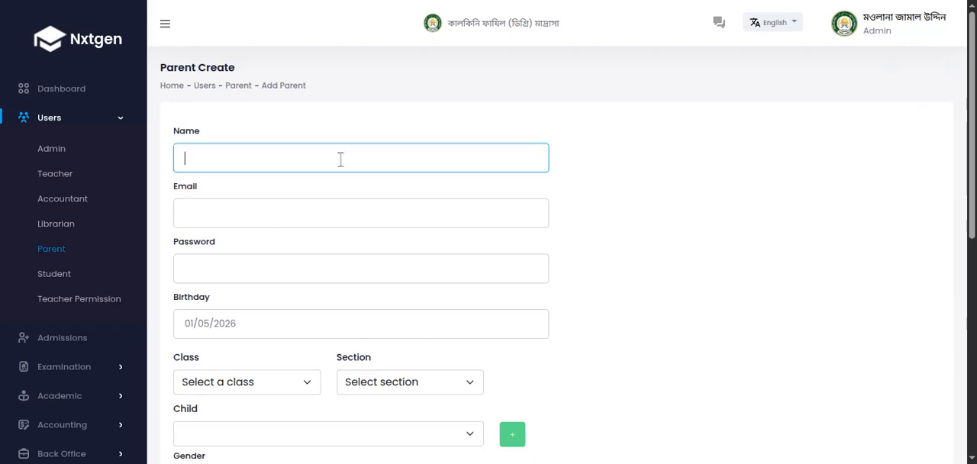
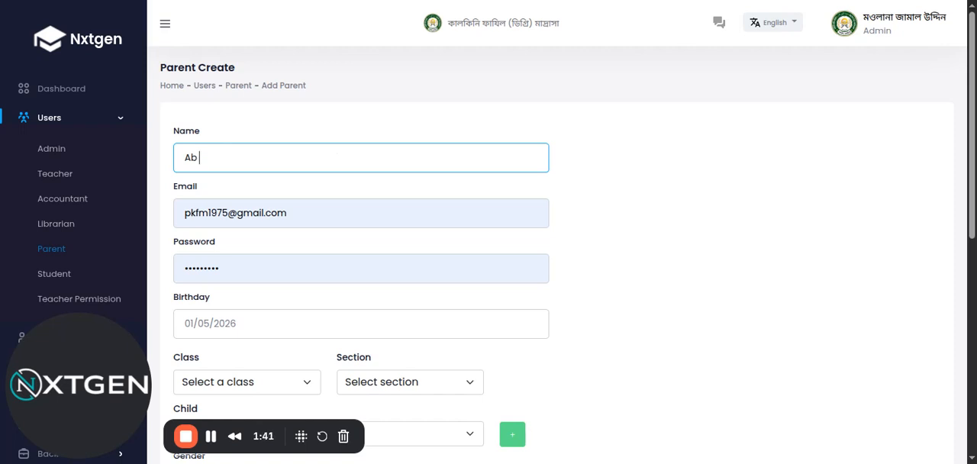
Step: Replace the autofilled e-mail with the new parent's e-mail address
double_click(213, 214)
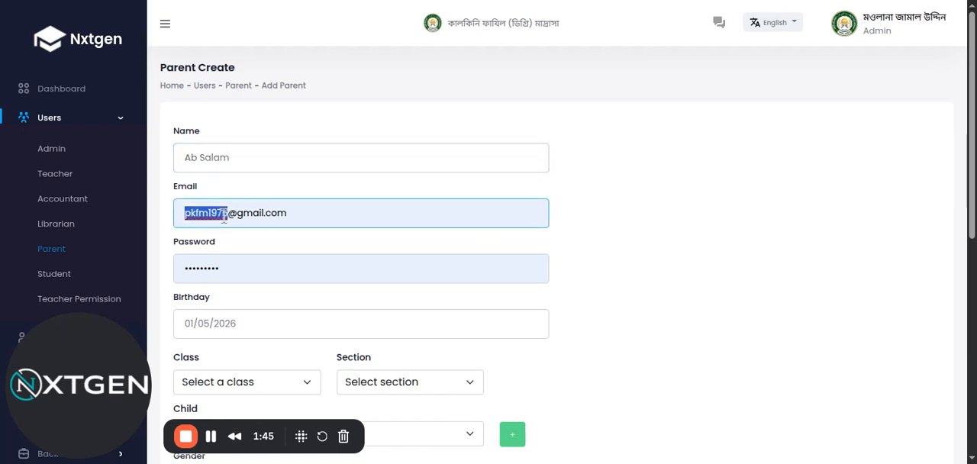
text(slam)
key(BackSpace)
key(BackSpace)
key(BackSpace)
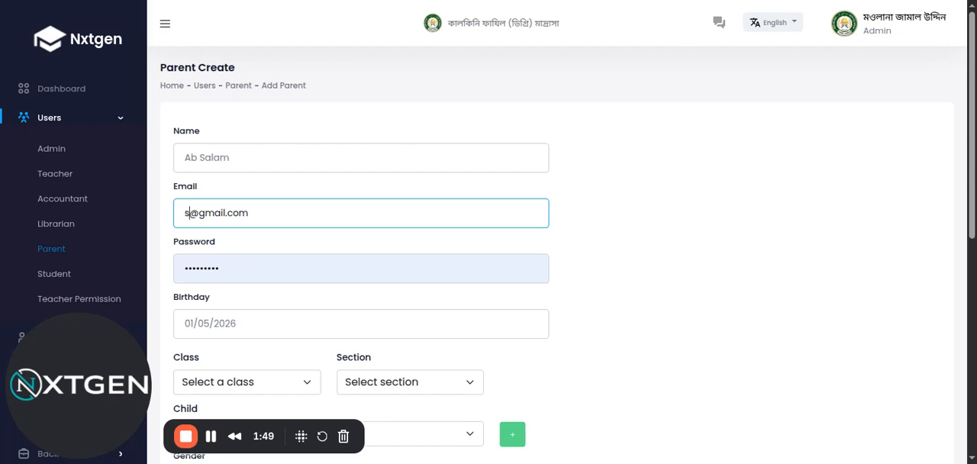
key(BackSpace)
text(demo)
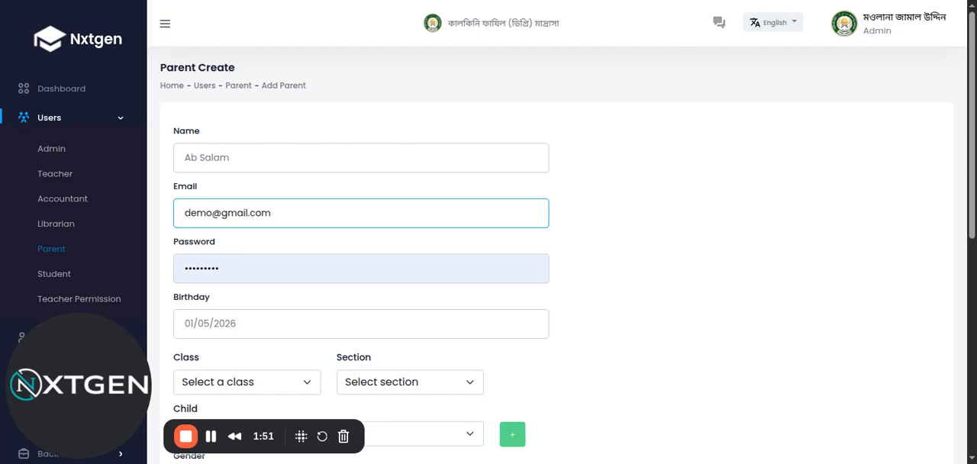
double_click(235, 213)
text(nxtgenschool)
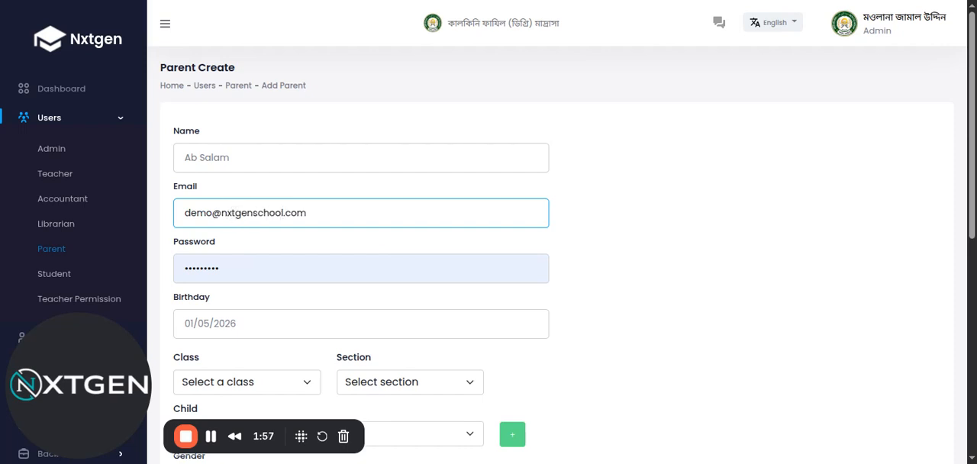
Step: Replace the autofilled password with the new parent's account password
click(271, 273)
double_click(271, 272)
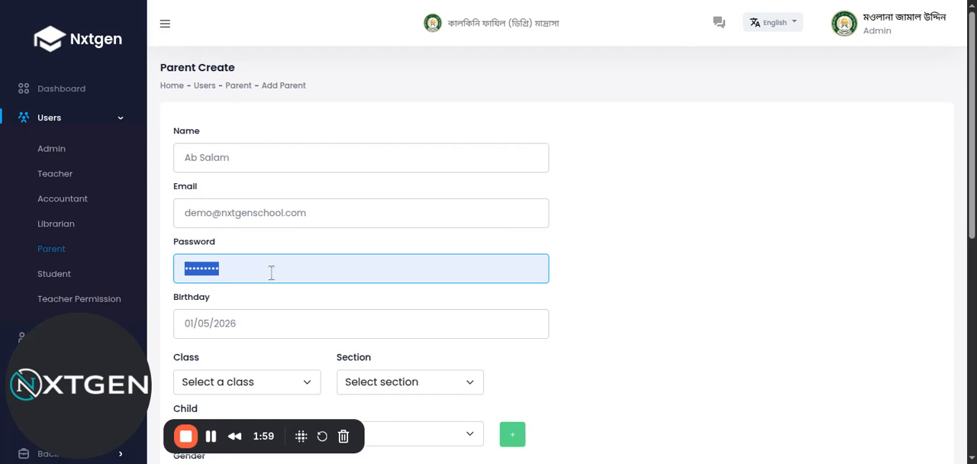
text(12)
Step: Enter the new parent's date of birth by changing the year in the birthday field
scroll(270, 272, down, 1)
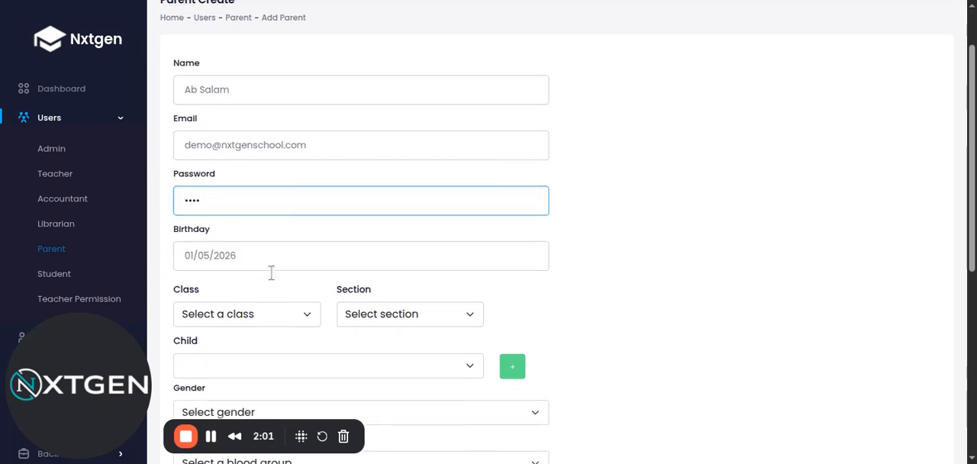
click(227, 241)
click(188, 242)
click(226, 245)
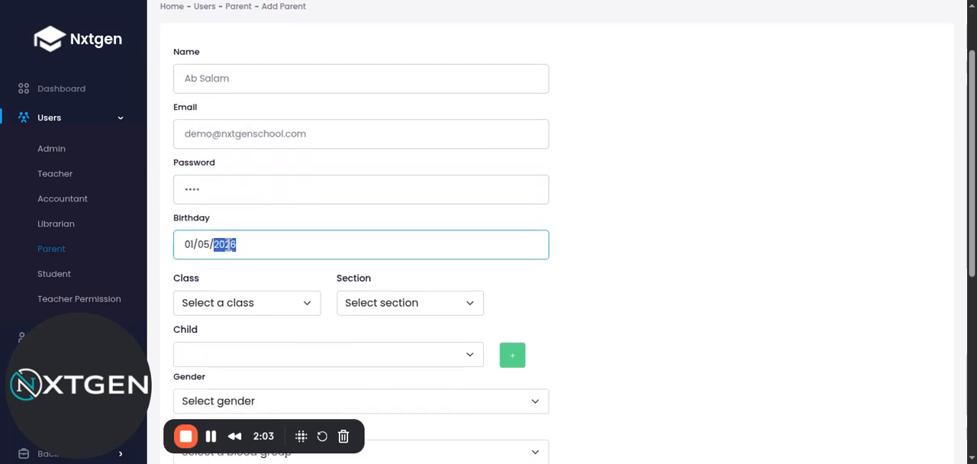
text(1988)
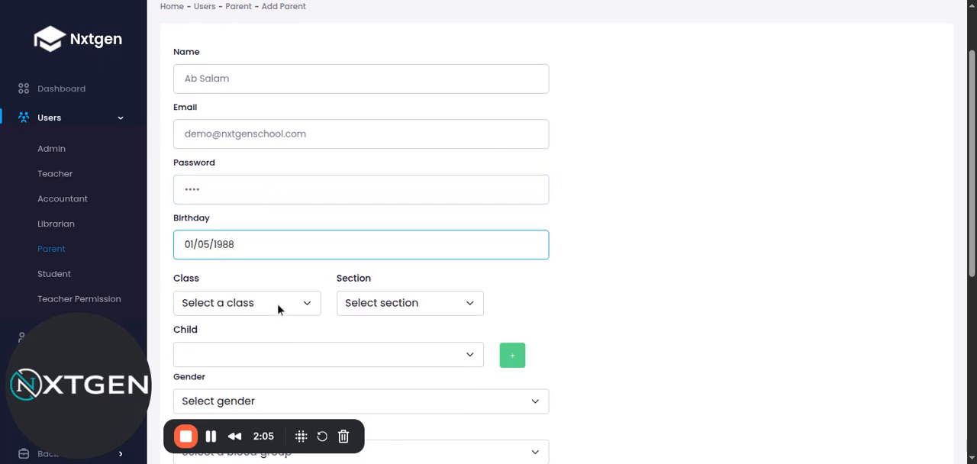
key(Tab)
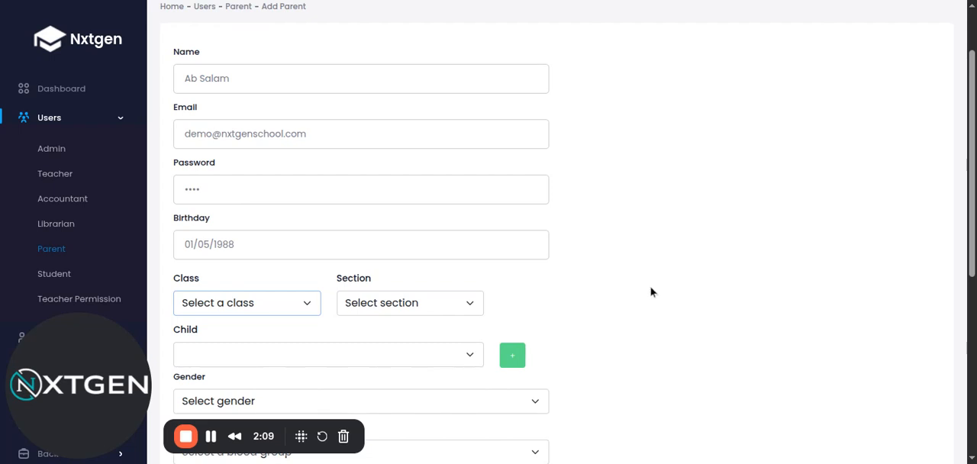
Step: Link the Class Two, section A student to the new parent as their child
scroll(651, 292, down, 1)
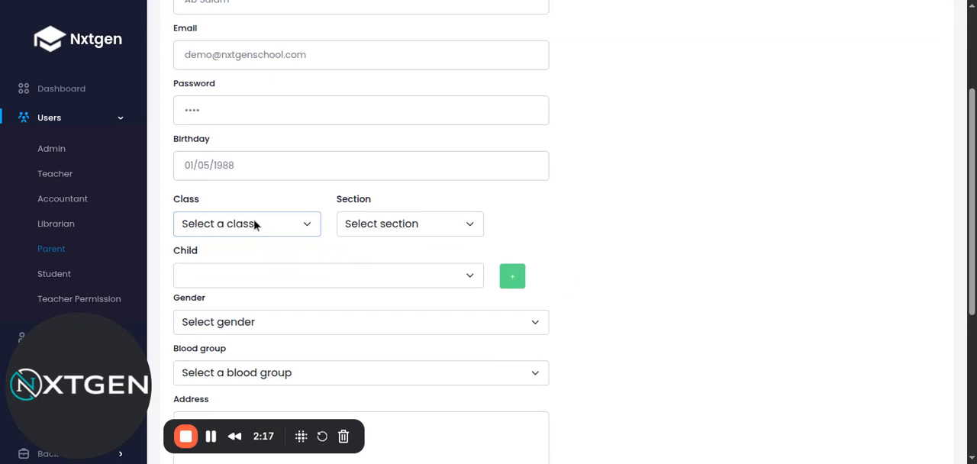
click(275, 275)
click(430, 221)
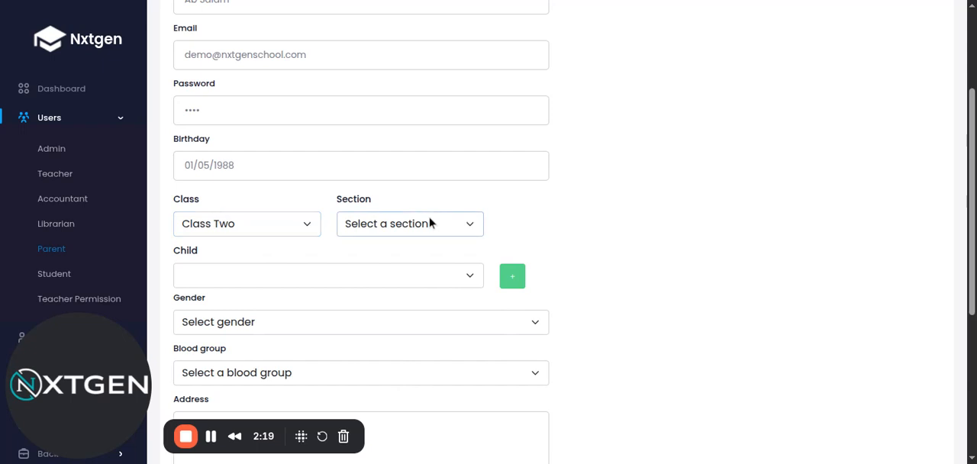
click(386, 264)
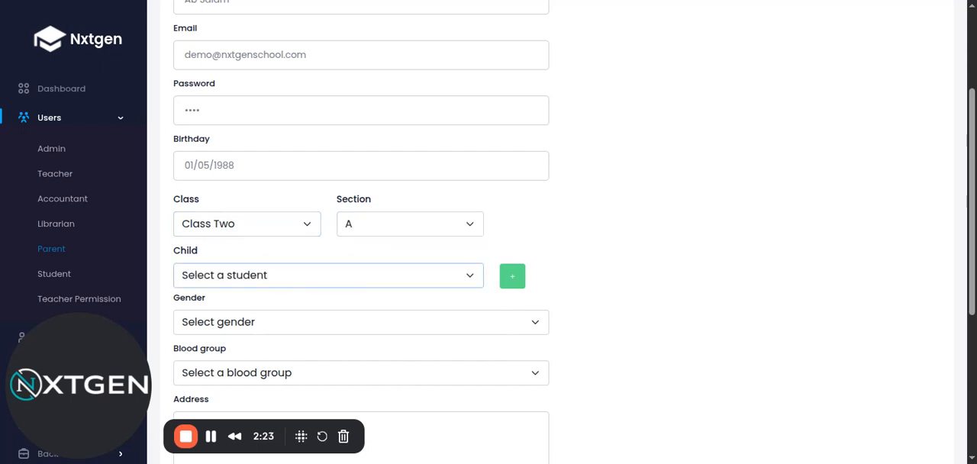
click(305, 313)
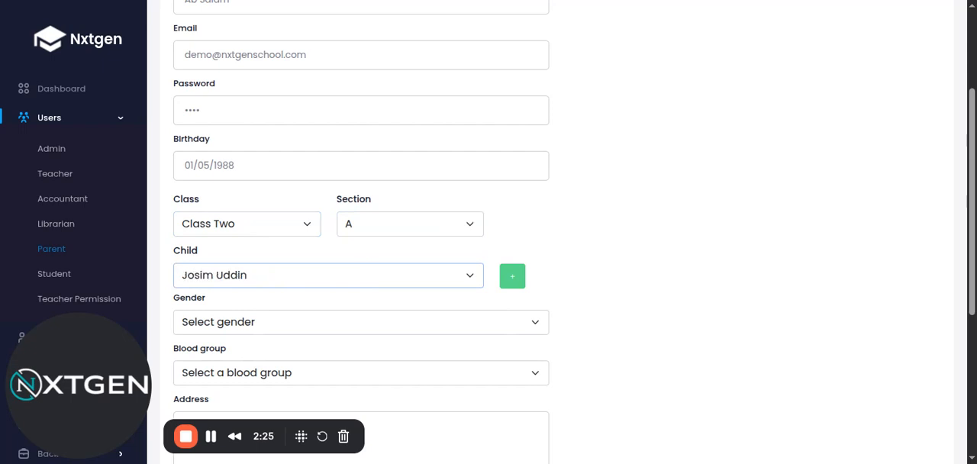
Step: Set the new parent's gender to Male and blood group to A+
scroll(390, 309, down, 1)
click(307, 244)
click(308, 295)
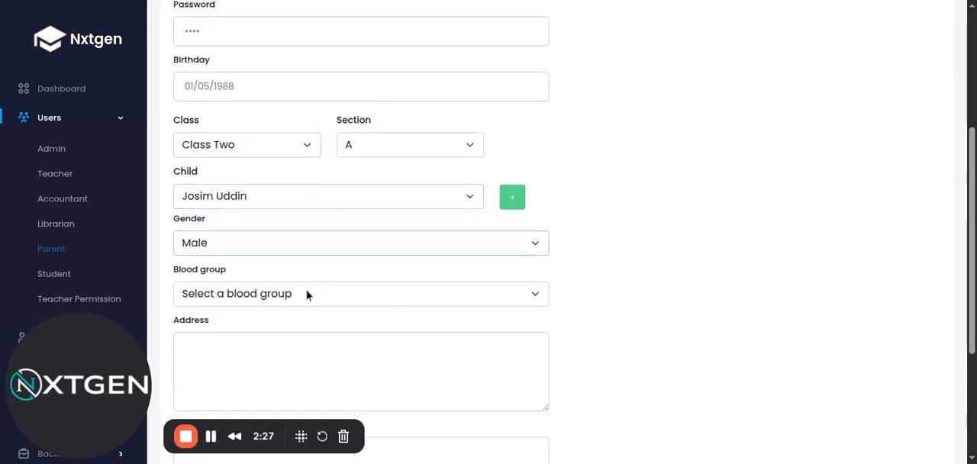
click(305, 291)
click(296, 344)
click(297, 365)
scroll(325, 346, down, 1)
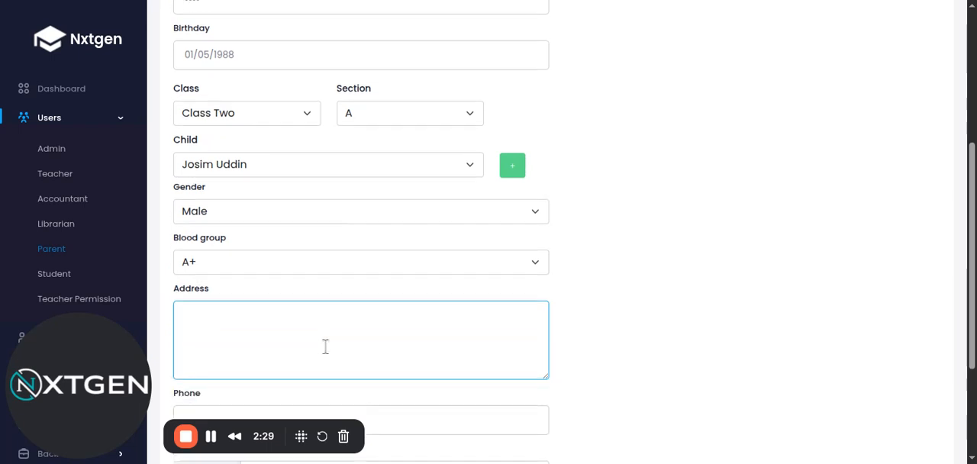
Step: Fill in the new parent's address and phone number, choose a photo, and try to add the parent
scroll(325, 346, down, 2)
text(dhaka)
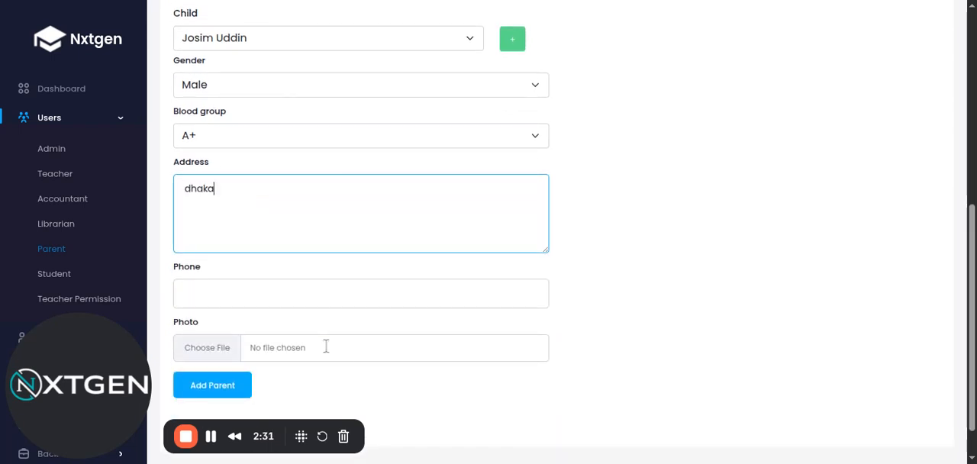
click(416, 294)
scroll(417, 295, down, 1)
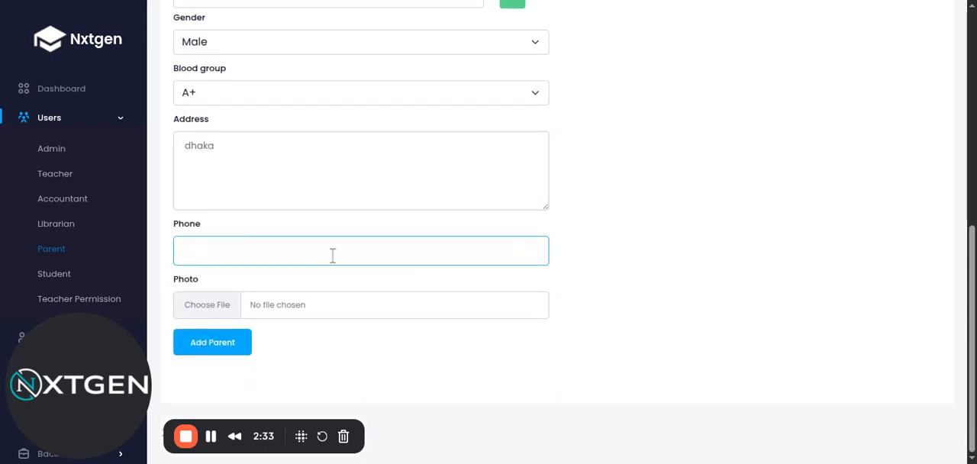
text(123456)
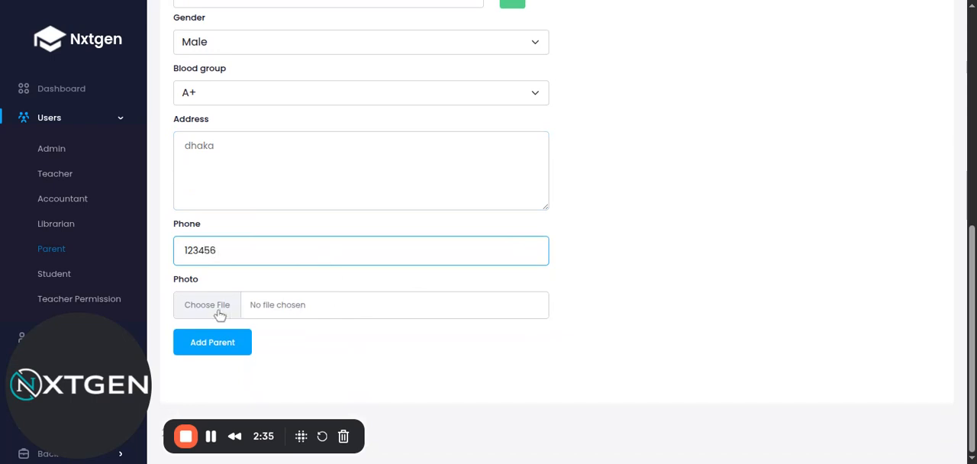
click(218, 309)
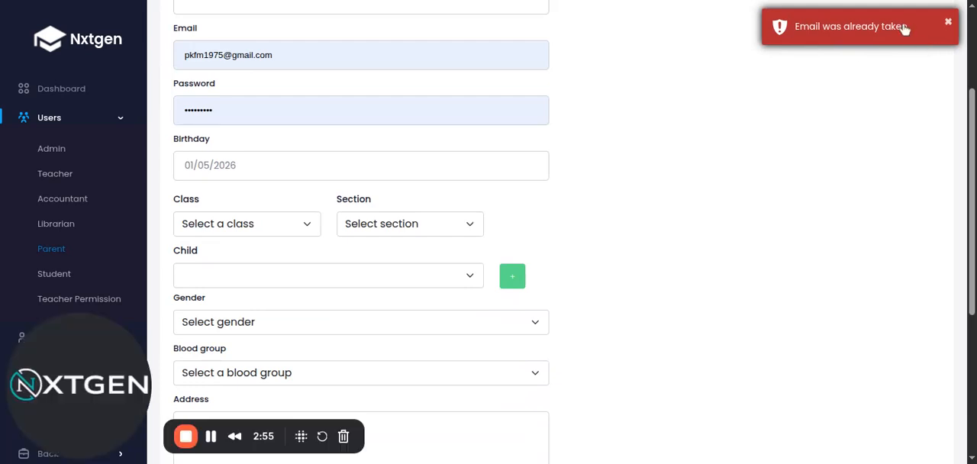
Step: Go back to the parent list and open a fresh form for adding a parent
click(844, 193)
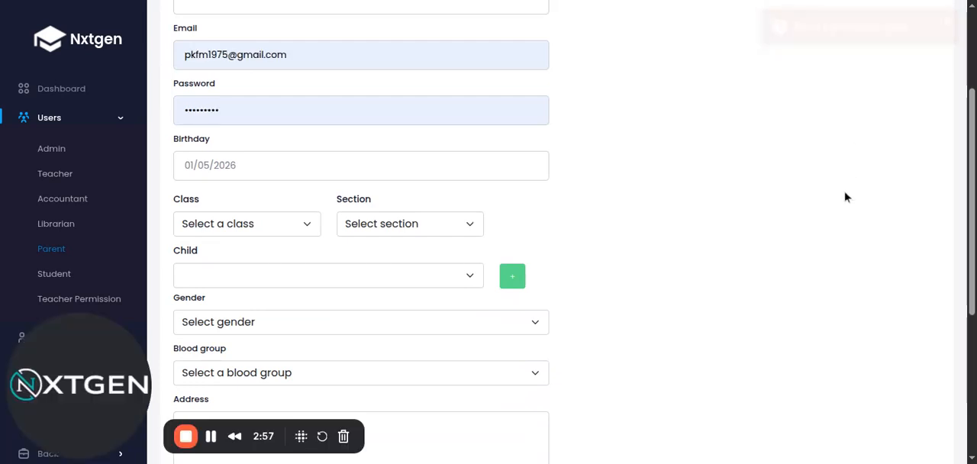
scroll(621, 218, up, 2)
click(50, 254)
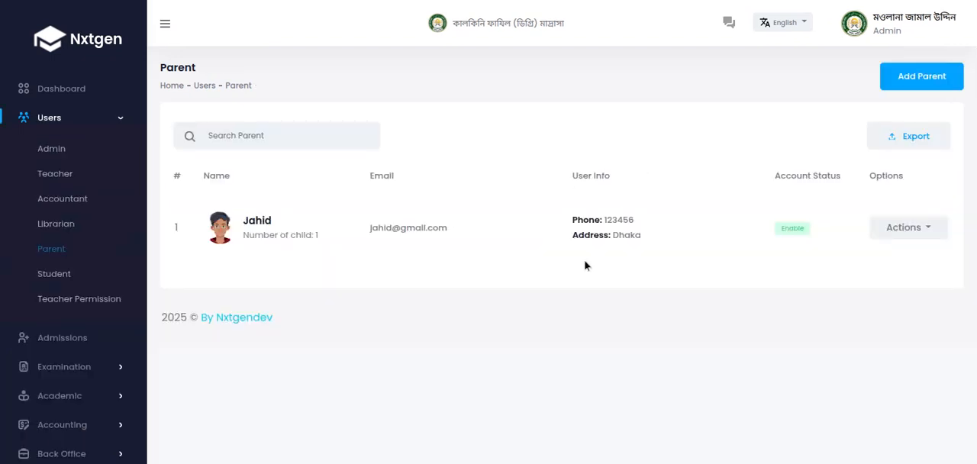
click(922, 79)
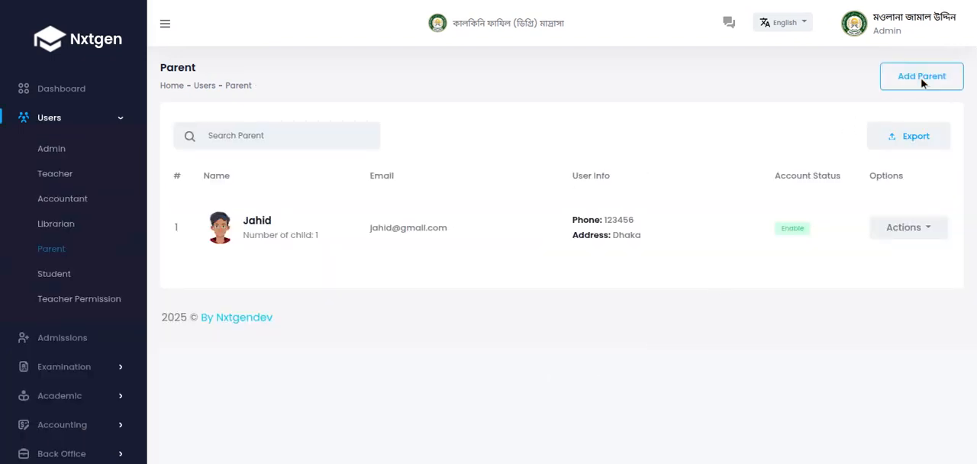
click(524, 225)
scroll(511, 217, down, 1)
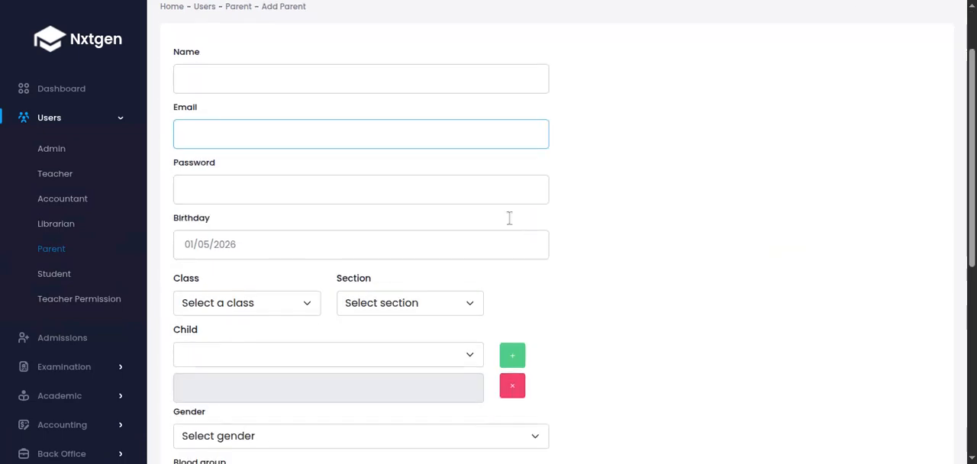
Step: Enter the new parent's full name and replace the autofilled e-mail with the parent's own e-mail address
click(257, 80)
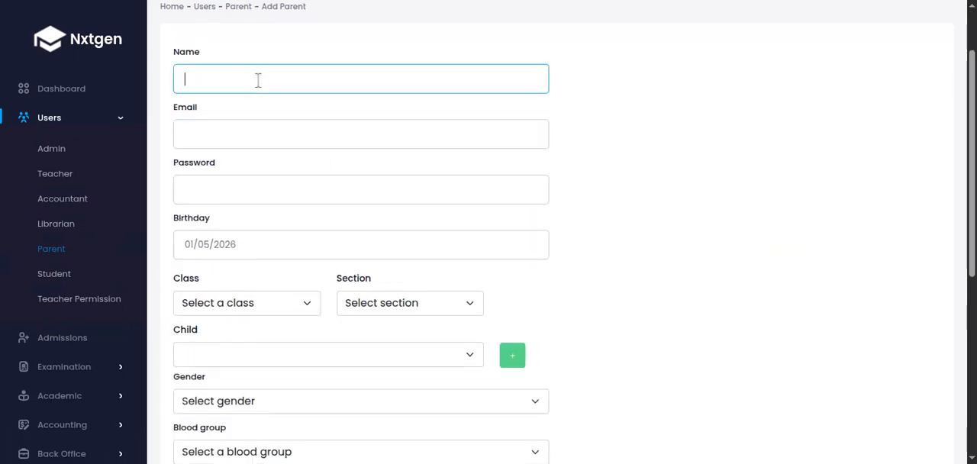
text(Ab sa)
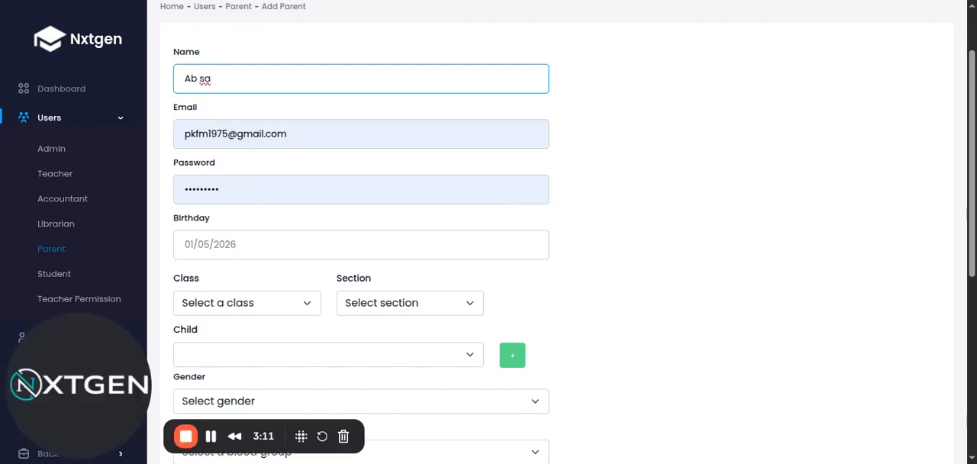
key(BackSpace)
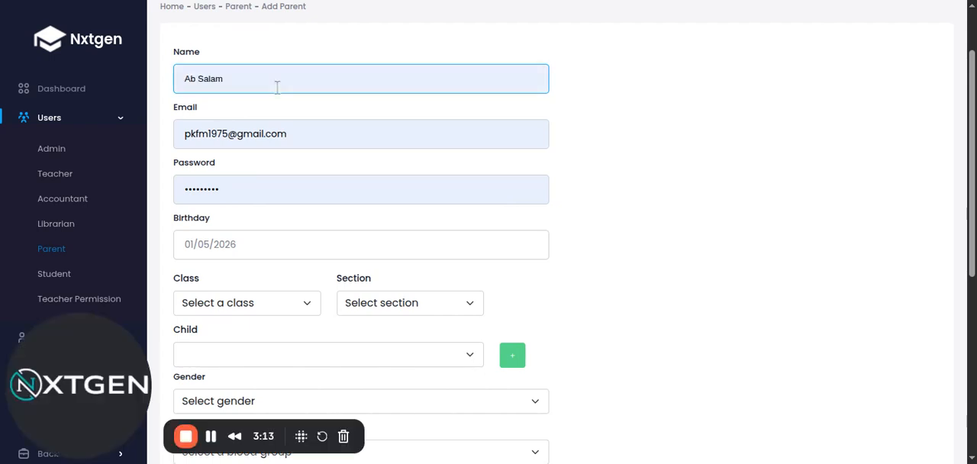
click(308, 116)
click(304, 131)
double_click(190, 129)
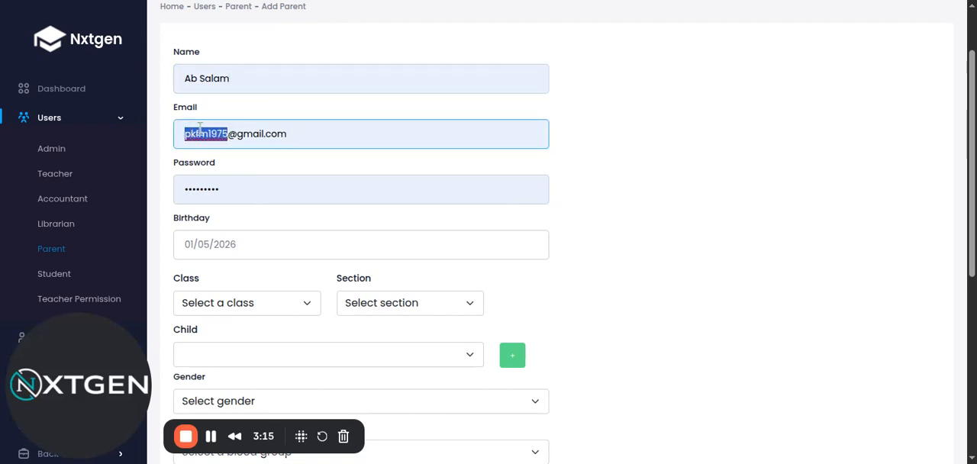
text(salam)
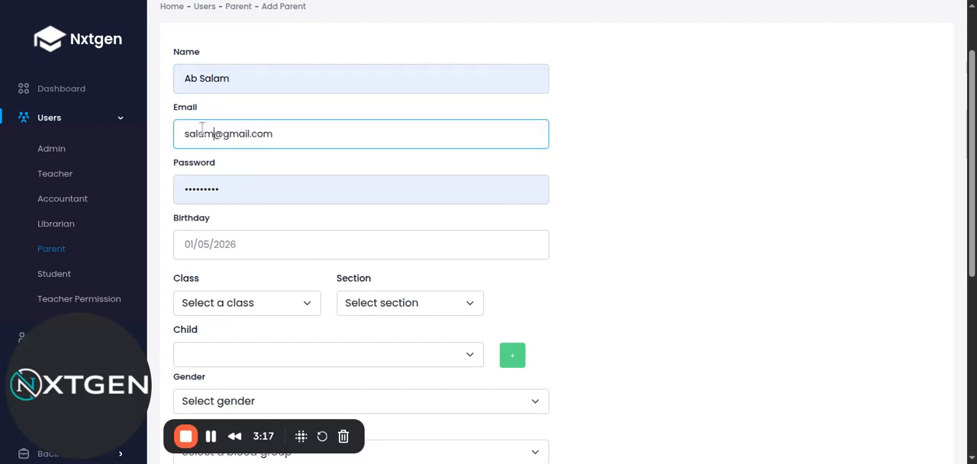
Step: Replace the autofilled password with the parent's account password and change the birthday's year to the parent's birth year
double_click(236, 193)
text(•)
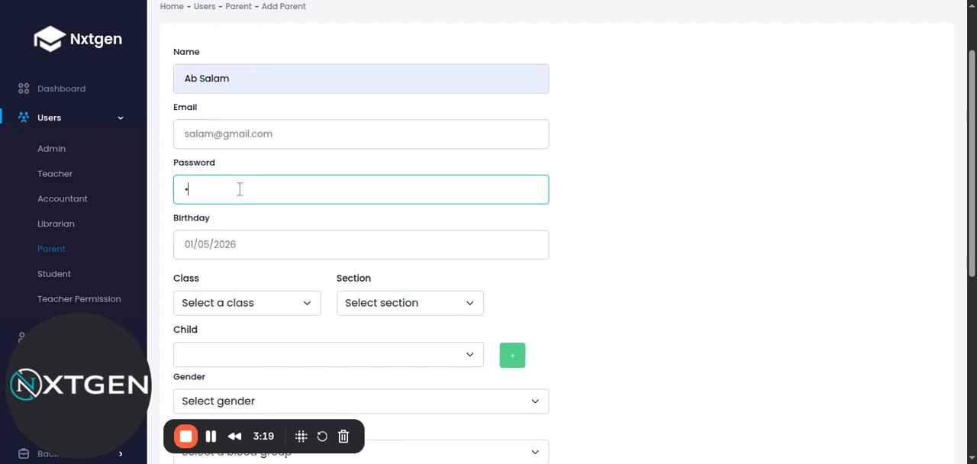
text(•••)
click(236, 245)
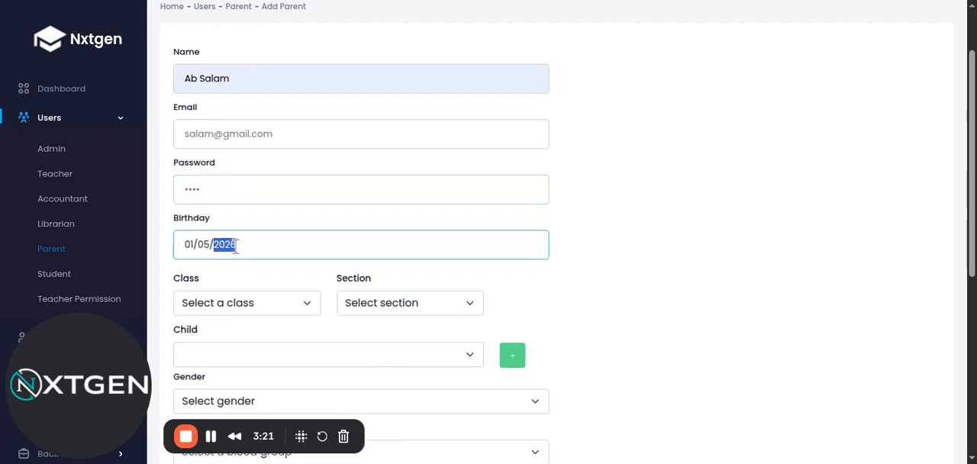
text(1988)
key(Tab)
Step: Choose Class Two, section A, and select its student as the new parent's child
click(256, 351)
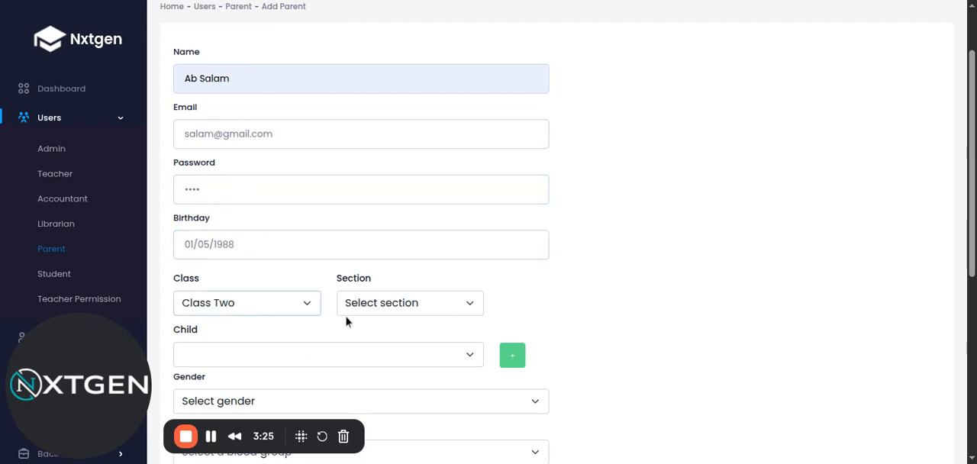
click(381, 301)
click(367, 351)
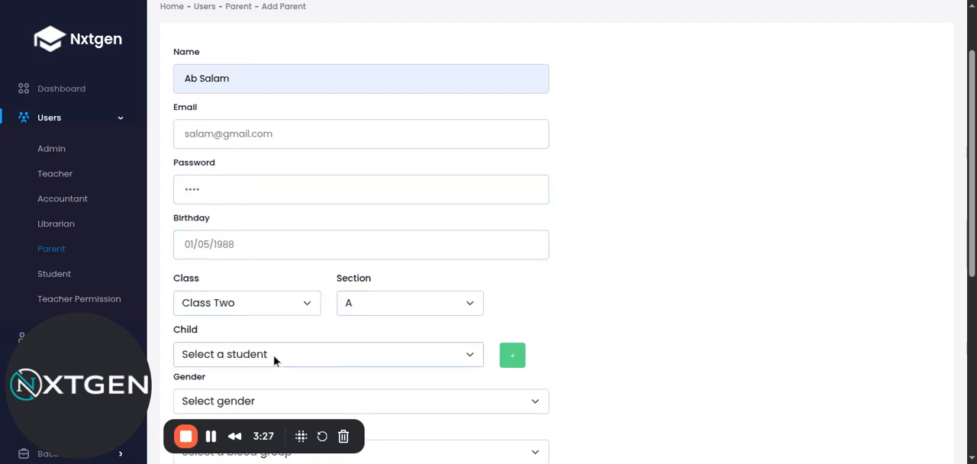
click(275, 401)
Step: Set the parent's gender to Male and the blood group to A+
scroll(668, 277, down, 2)
click(302, 167)
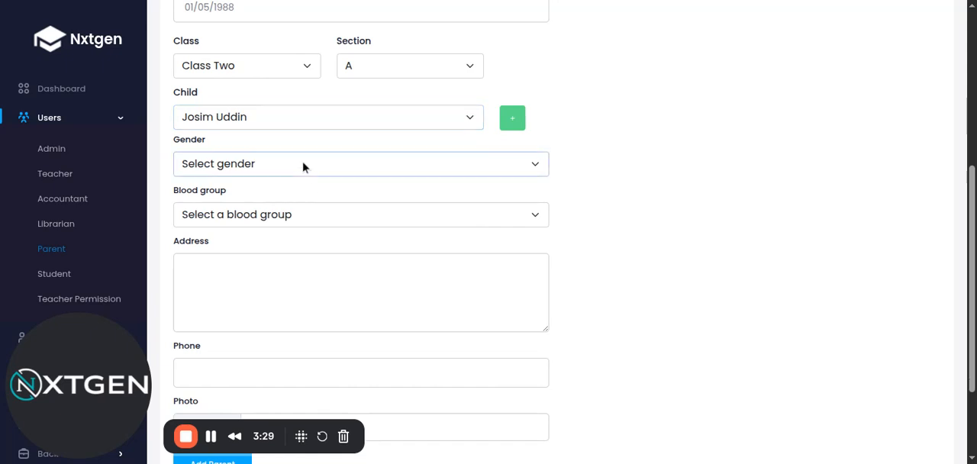
click(303, 202)
click(302, 219)
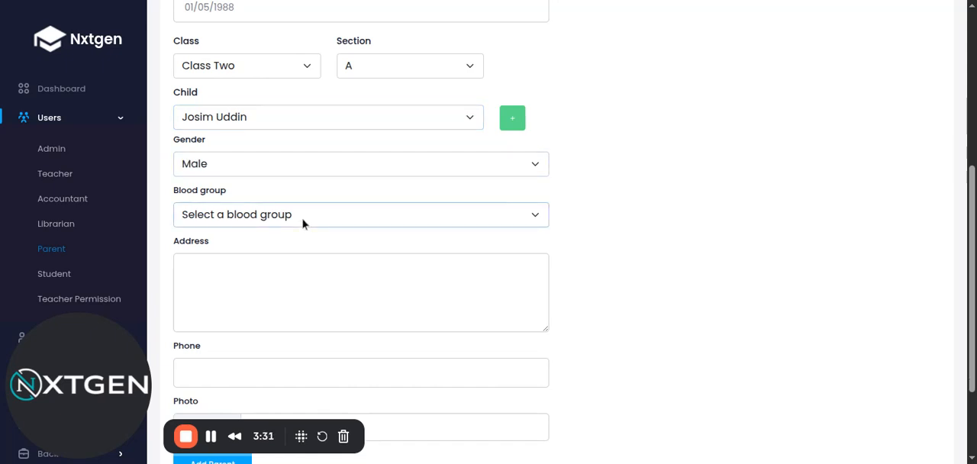
click(302, 248)
Step: Fill in the parent's address and phone number, choose a photo, and add the parent
click(290, 284)
text(dfdfd)
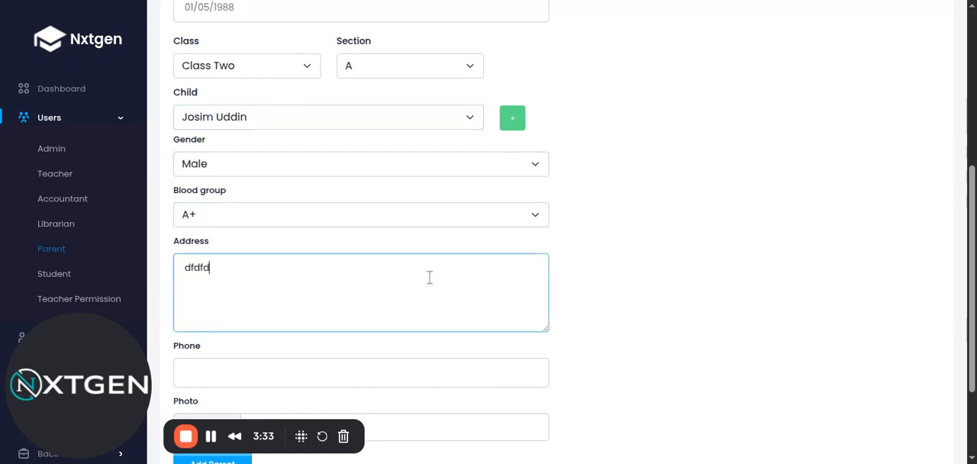
scroll(585, 257, down, 3)
click(354, 253)
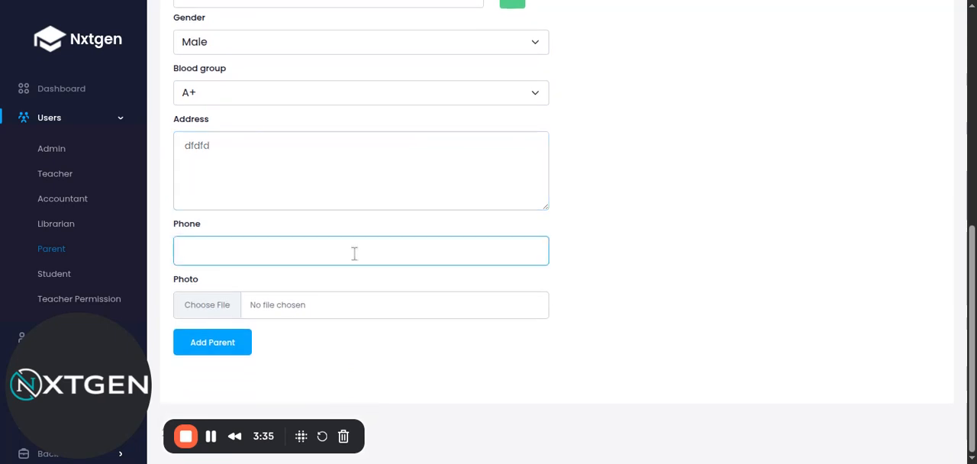
text(34343434)
click(216, 308)
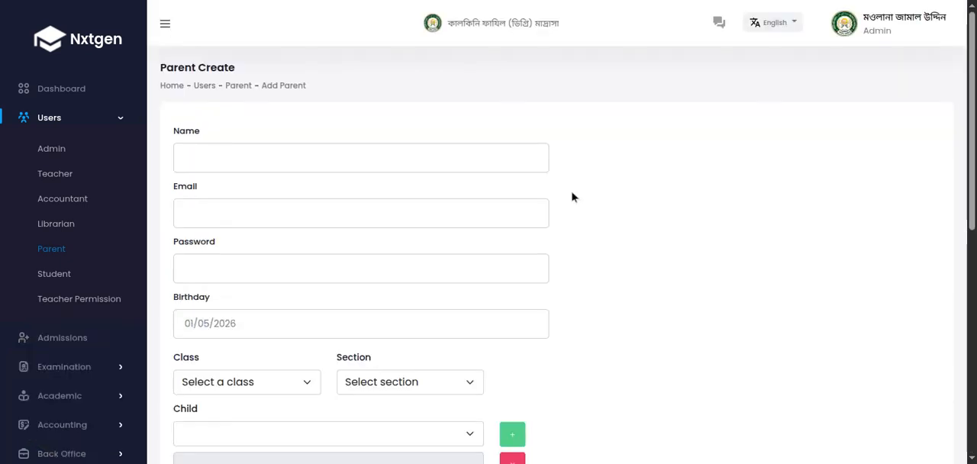
Step: Review the newly added parent's profile from the parent list, including its password change section, and close the profile
scroll(648, 247, down, 3)
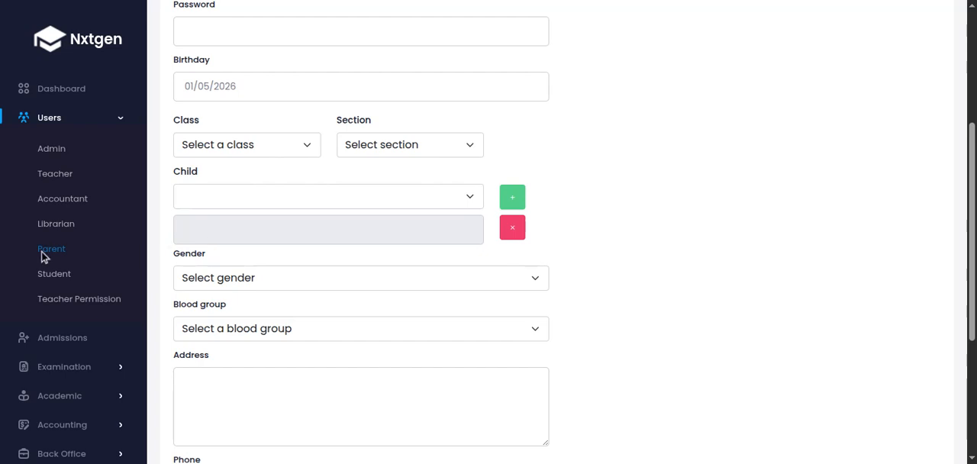
click(52, 250)
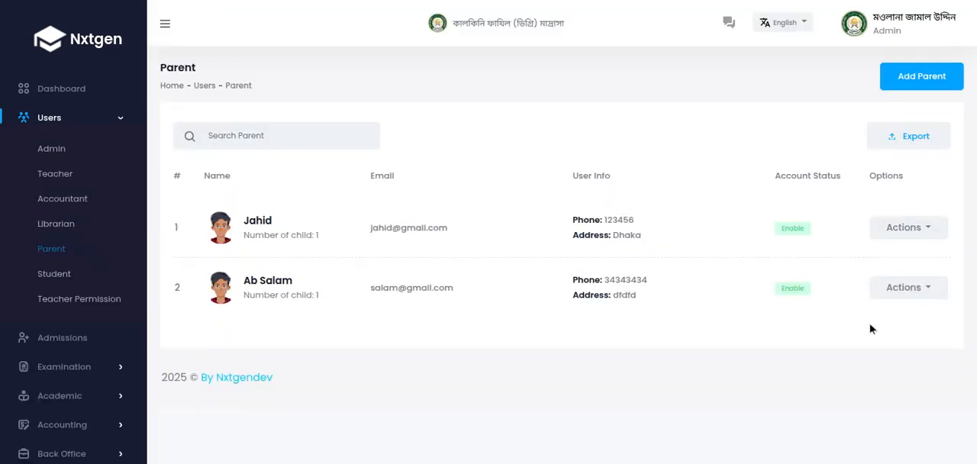
click(917, 296)
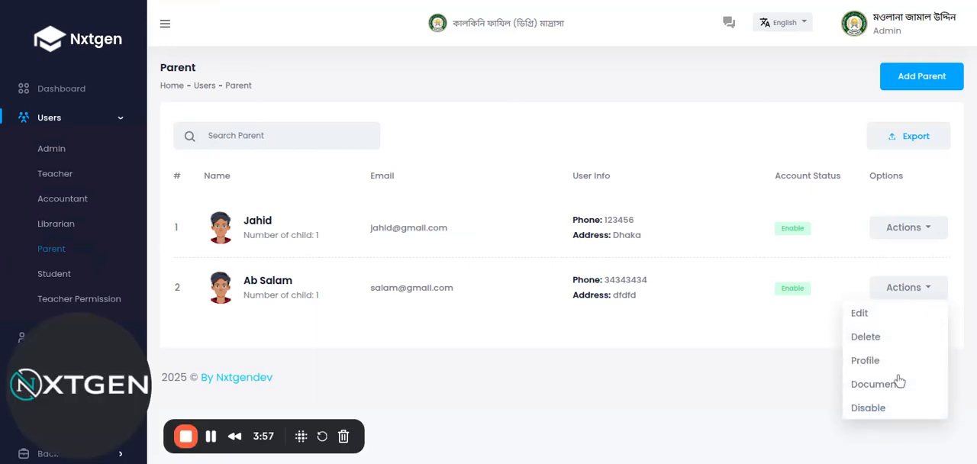
click(874, 368)
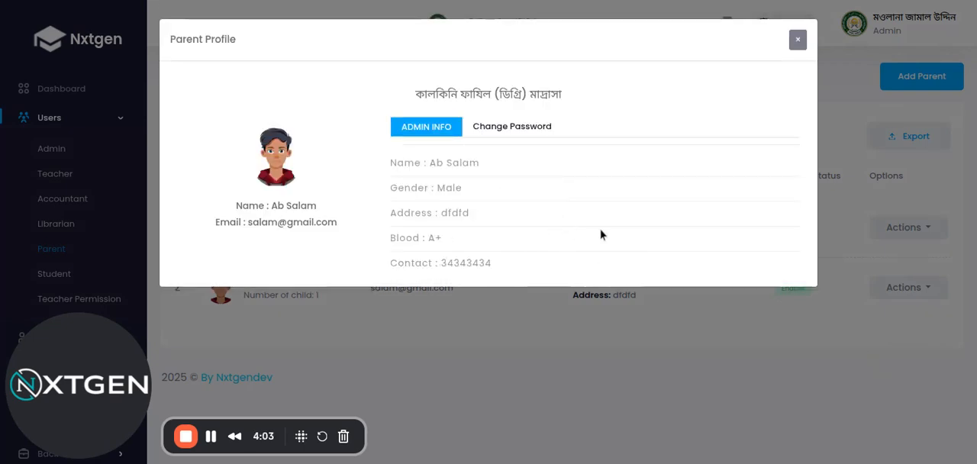
click(521, 128)
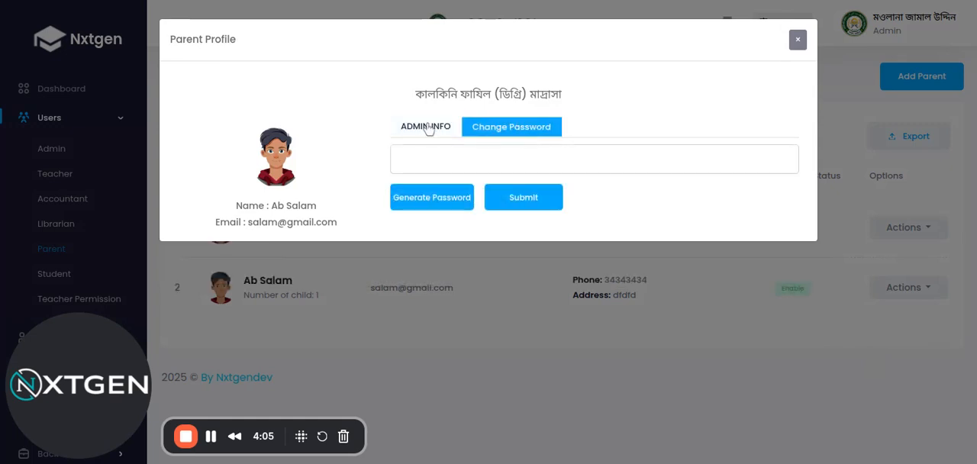
click(428, 126)
click(798, 39)
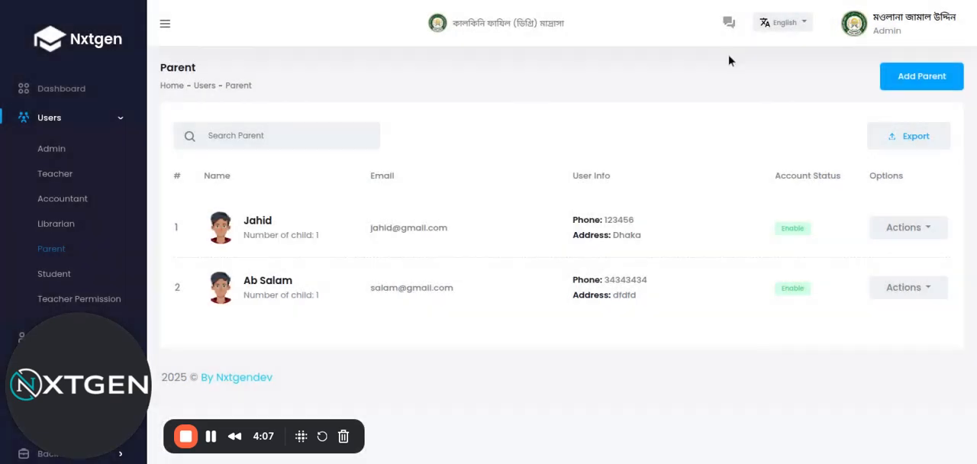
Step: Generate the ID card of the Class Two student, check its parent entry, and close the card
click(52, 278)
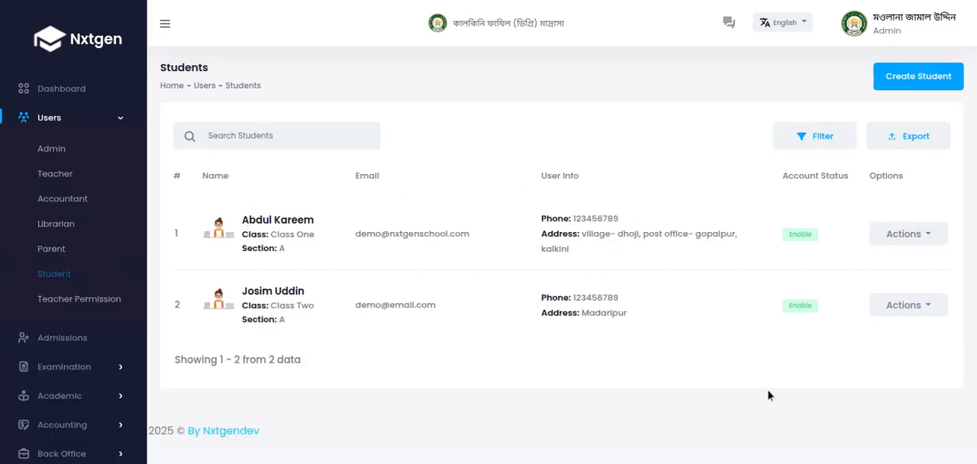
click(910, 310)
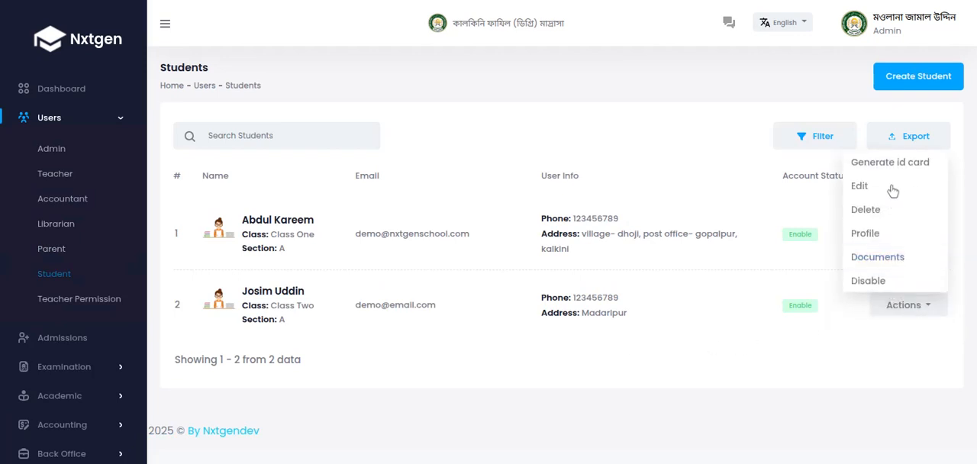
click(885, 163)
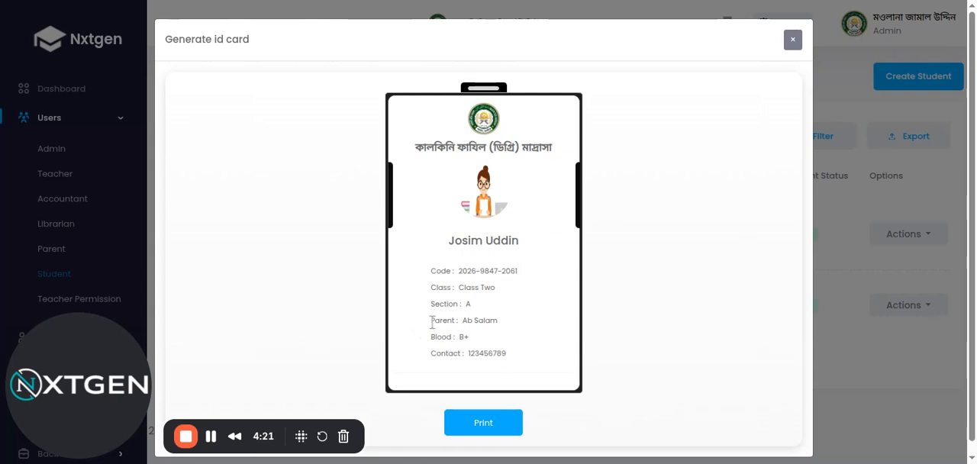
drag(432, 320, 527, 323)
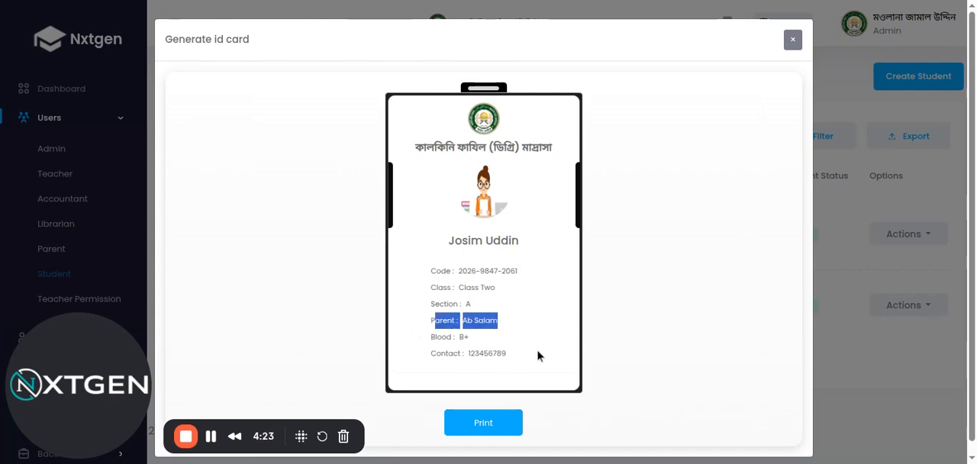
click(536, 349)
click(793, 41)
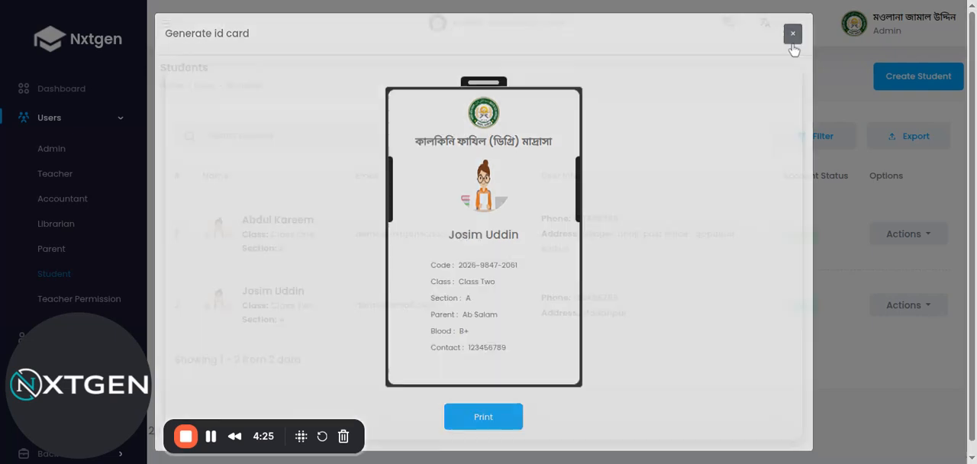